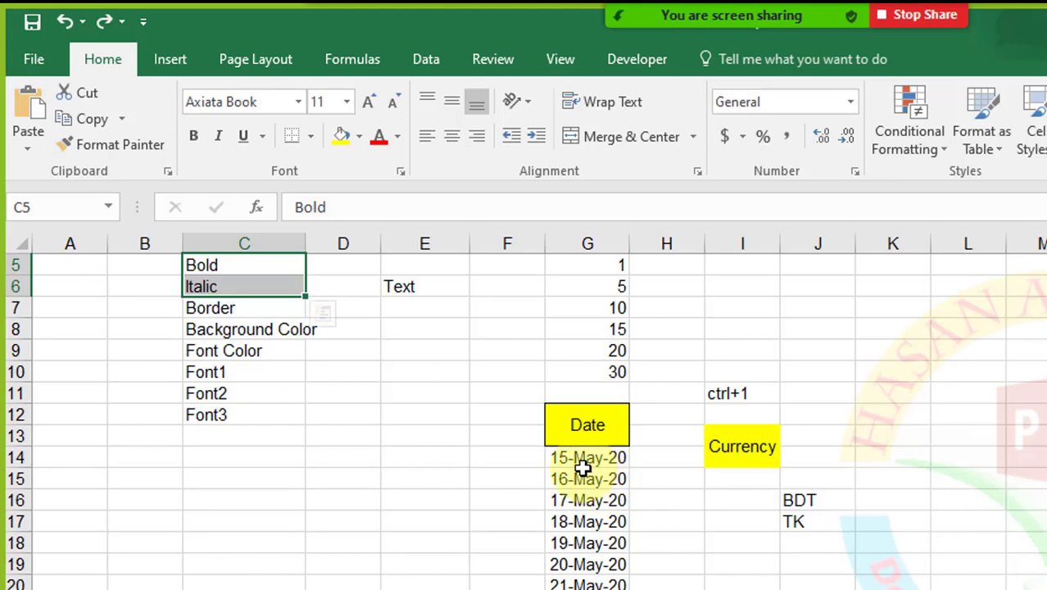
# Check the underlying stored values of the May dates, including 15-May-20.
pyautogui.click(590, 478)
pyautogui.click(907, 445)
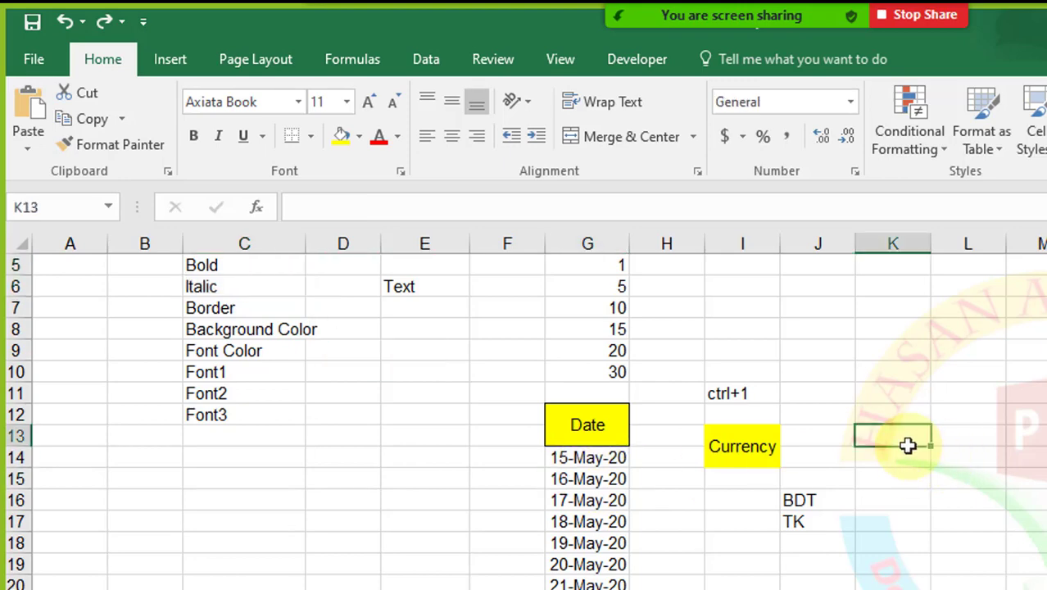
pyautogui.click(579, 458)
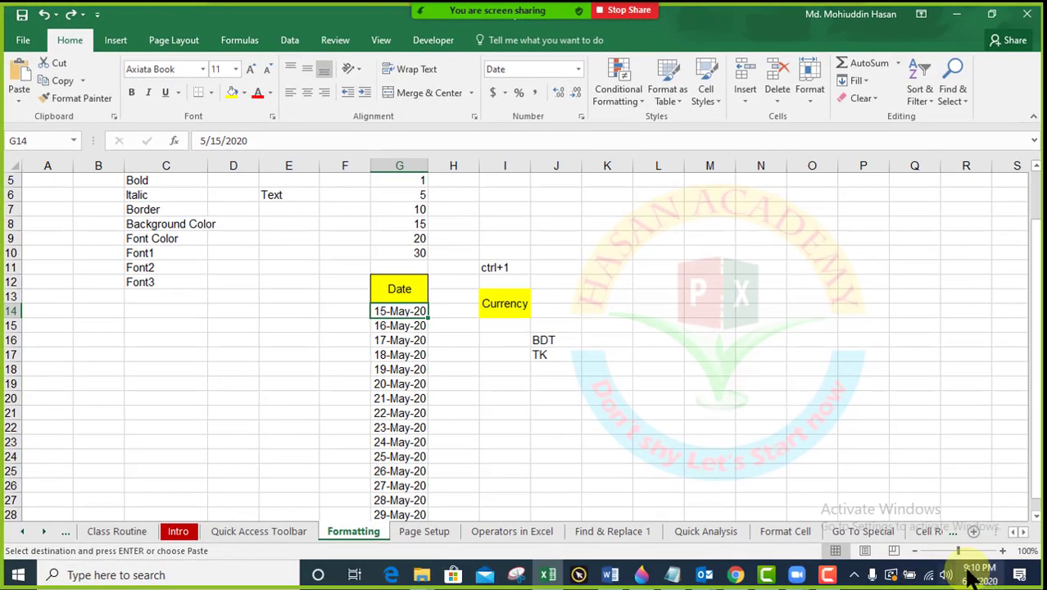
pyautogui.moveTo(976, 578)
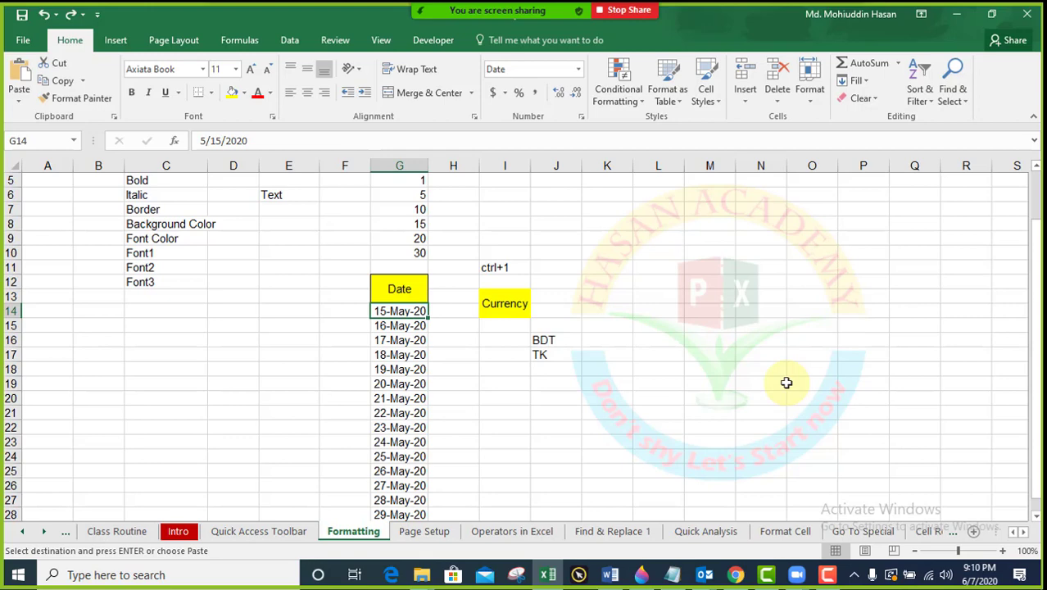
# Enter the date 7/6/2020 in cell K13.
pyautogui.click(598, 296)
pyautogui.write('7/')
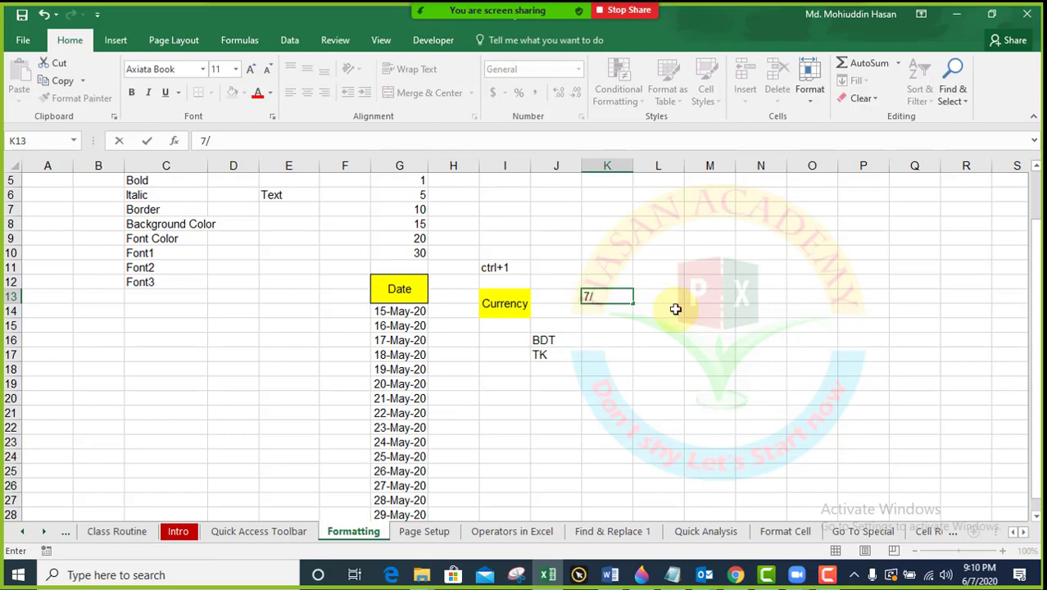
pyautogui.write('6/')
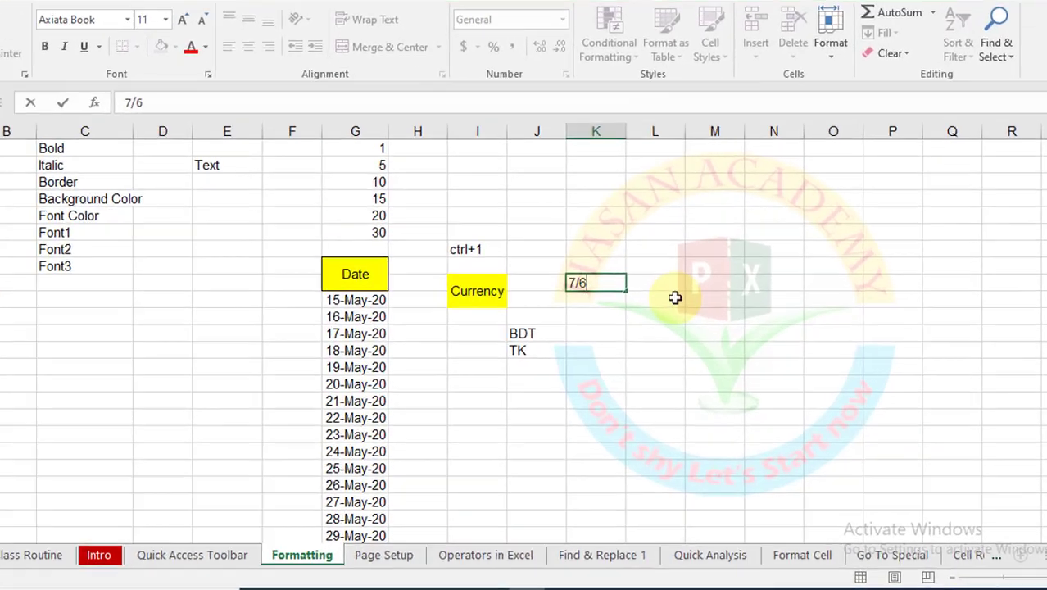
pyautogui.write('20')
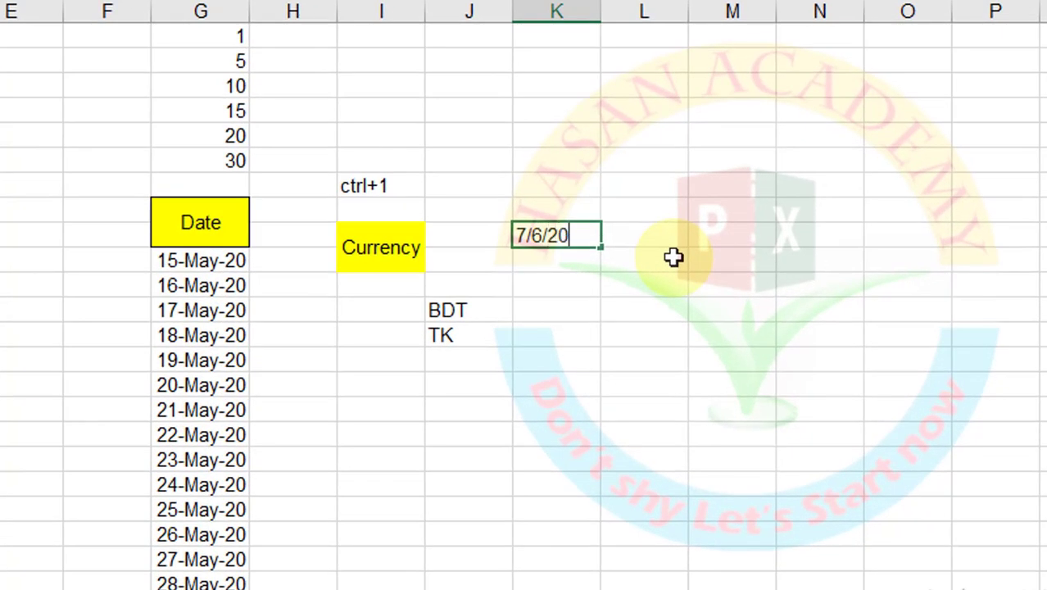
pyautogui.write('20')
pyautogui.press('Return')
pyautogui.press('Up')
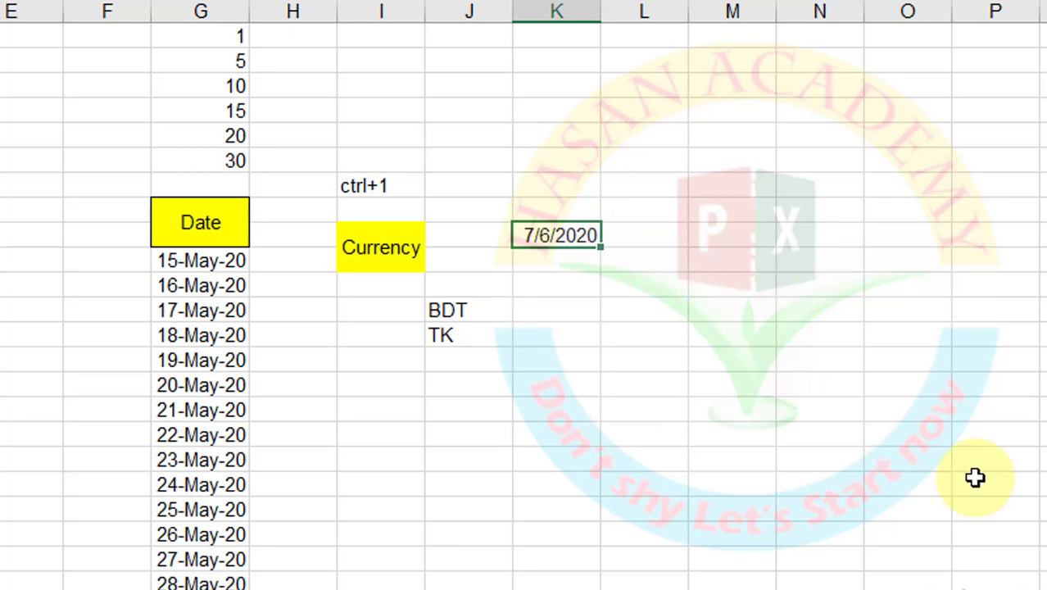
# Enter the date 6/7/2020 in cell K14.
pyautogui.click(544, 265)
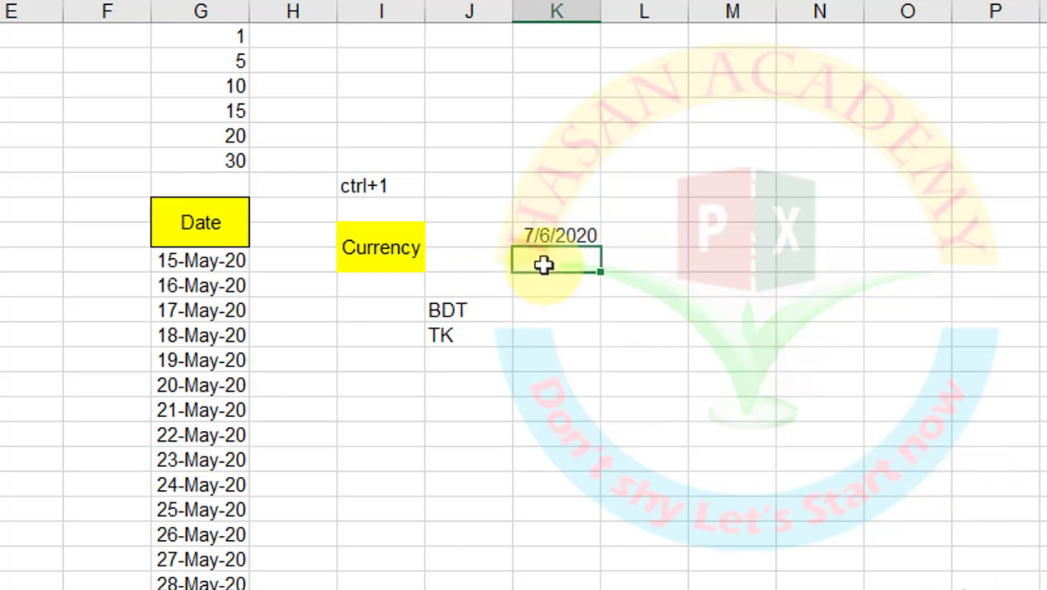
pyautogui.write('6/7/2020')
pyautogui.press('Return')
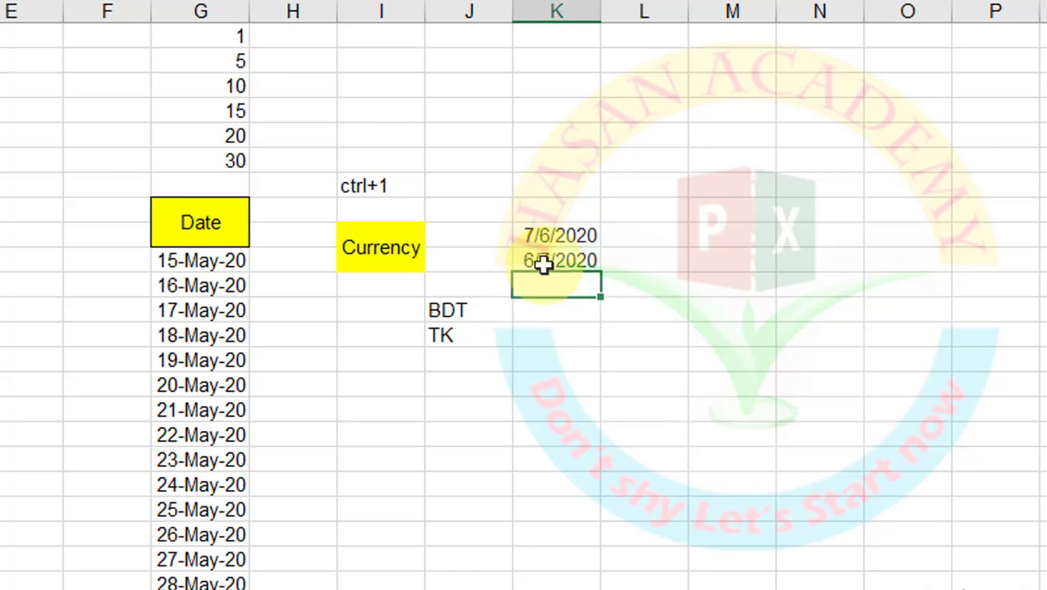
pyautogui.click(544, 263)
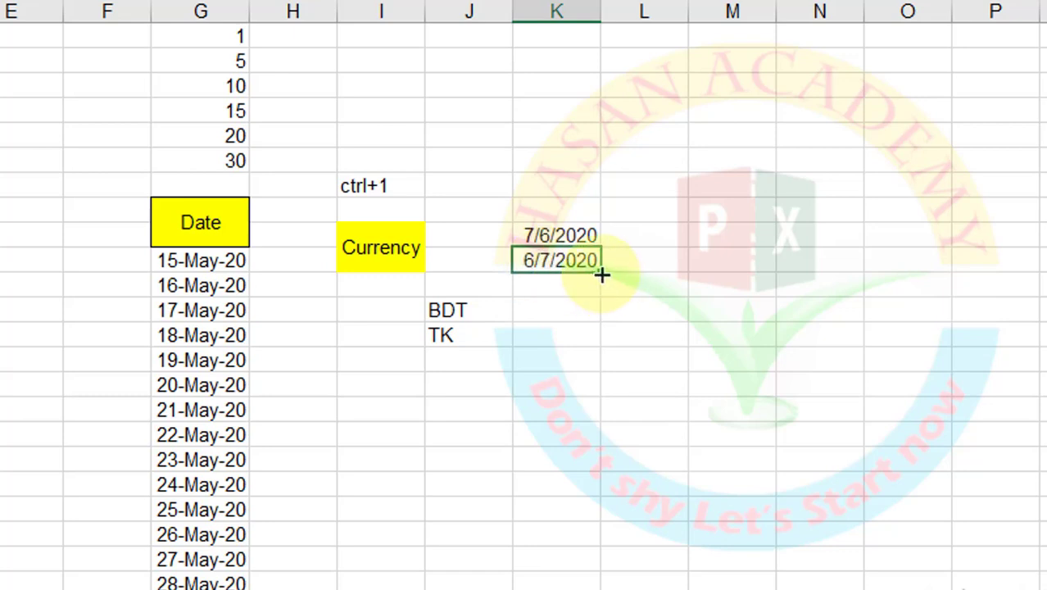
# Fill the June date series down column K to K26 and autofit column K.
pyautogui.moveTo(601, 275); pyautogui.dragTo(578, 496)
pyautogui.click(571, 179)
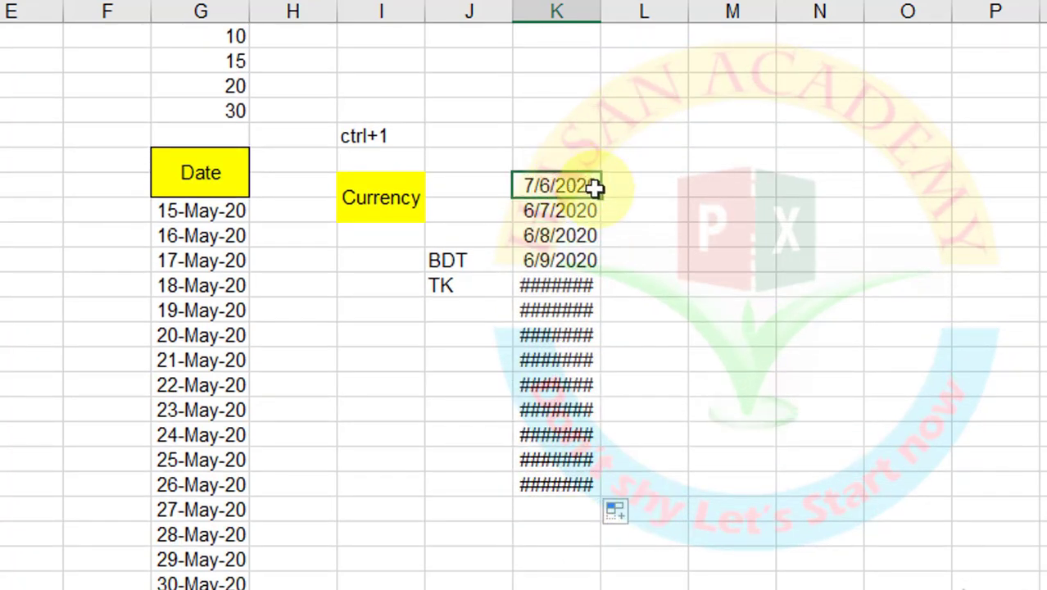
pyautogui.doubleClick(600, 11)
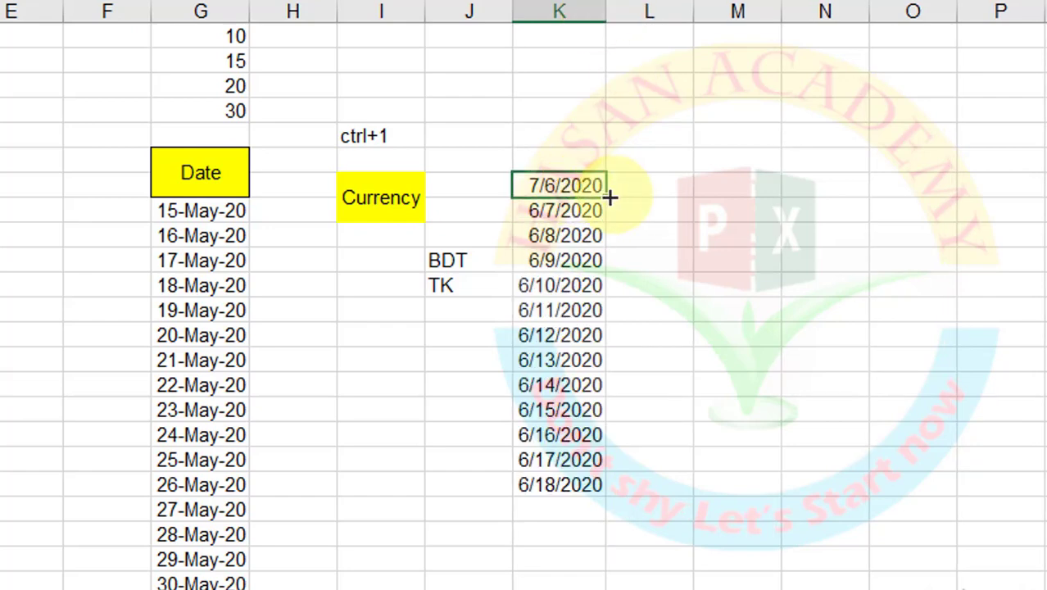
pyautogui.moveTo(608, 195); pyautogui.dragTo(606, 496)
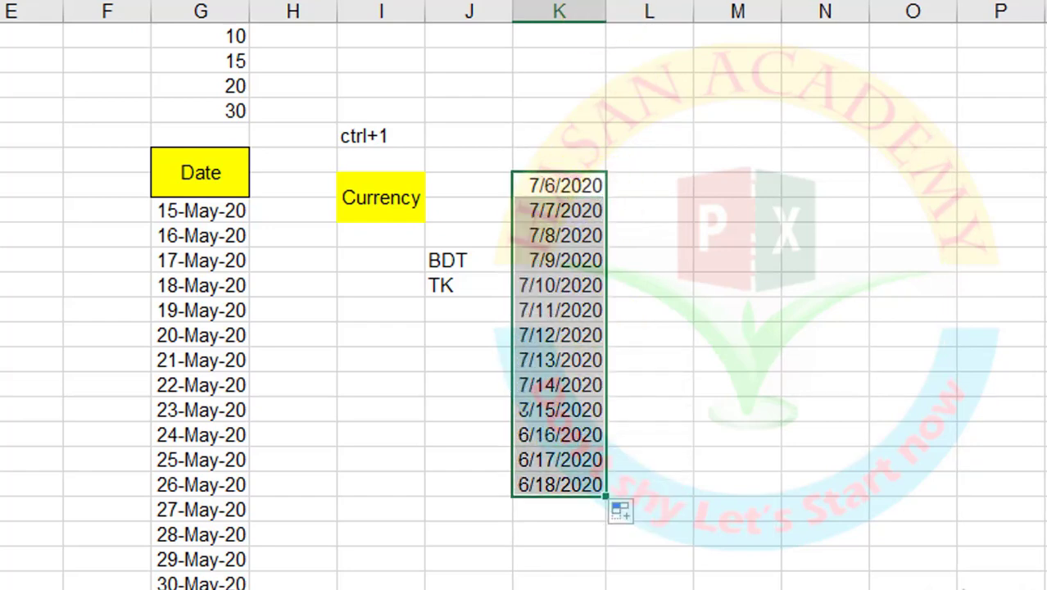
# Undo the accidental July fill, re-autofit column K, and open Format Cells for a May date.
pyautogui.click(760, 305)
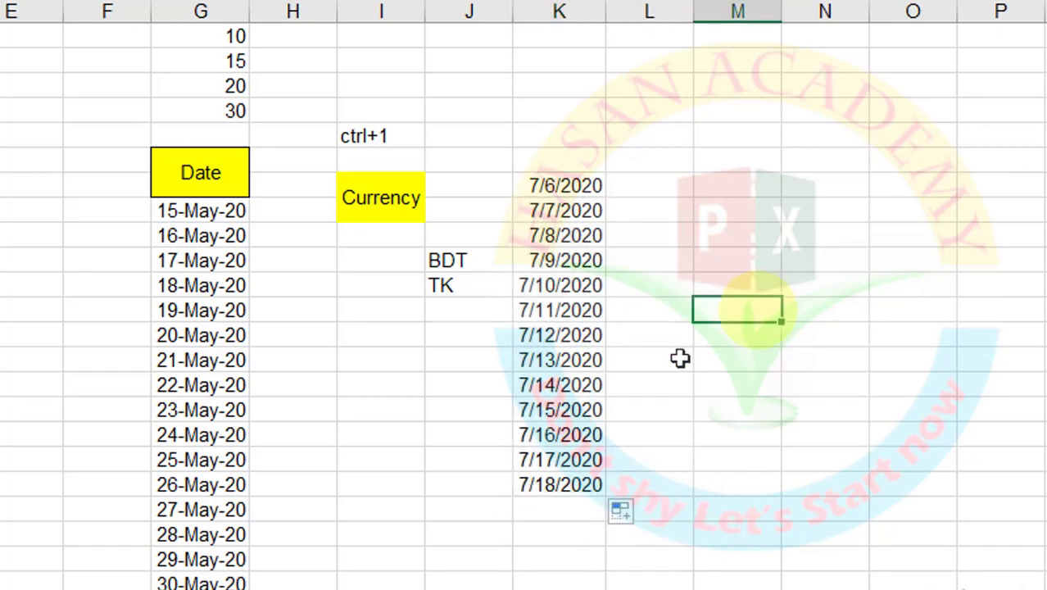
pyautogui.click(560, 411)
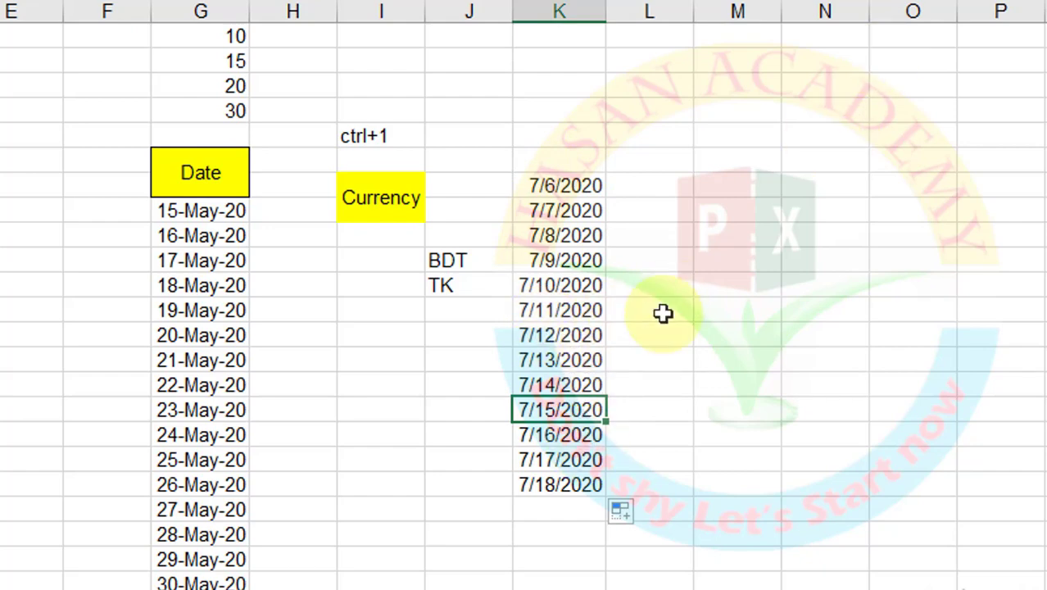
pyautogui.hotkey('ctrl', 'z')
pyautogui.hotkey('ctrl', 'z')
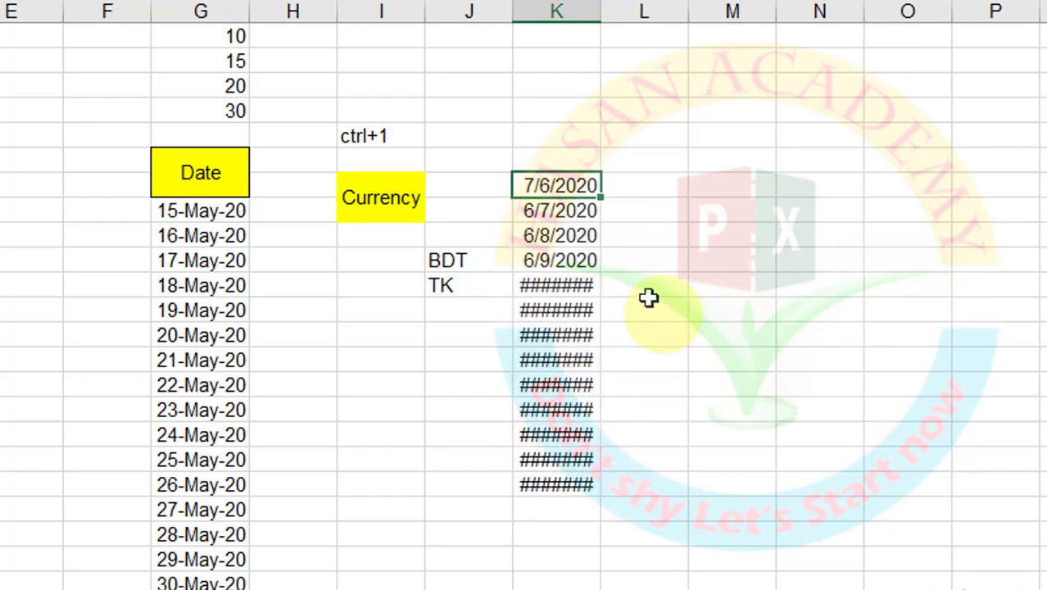
pyautogui.click(564, 216)
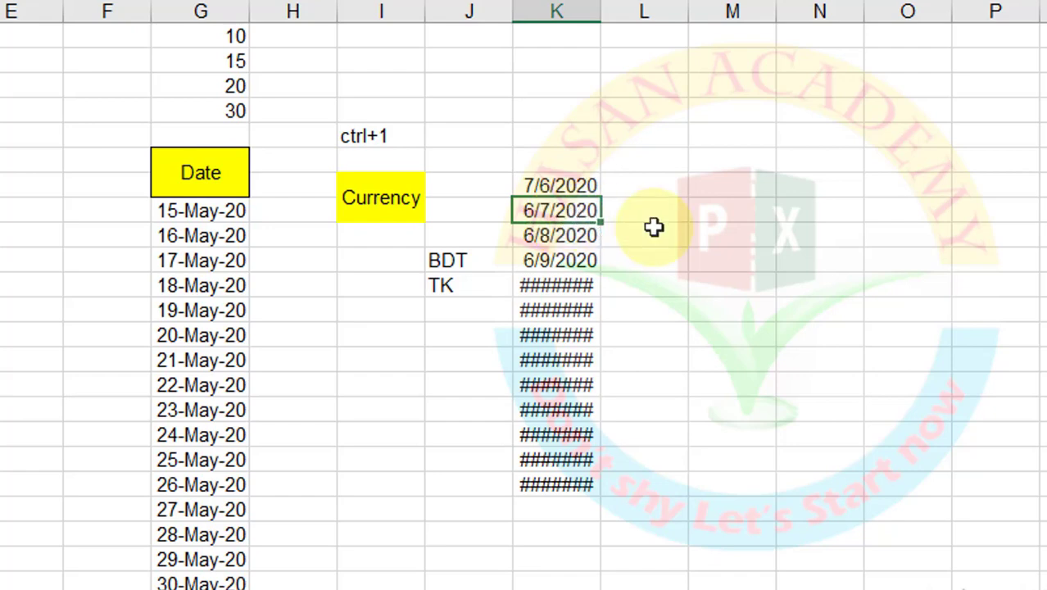
pyautogui.doubleClick(598, 9)
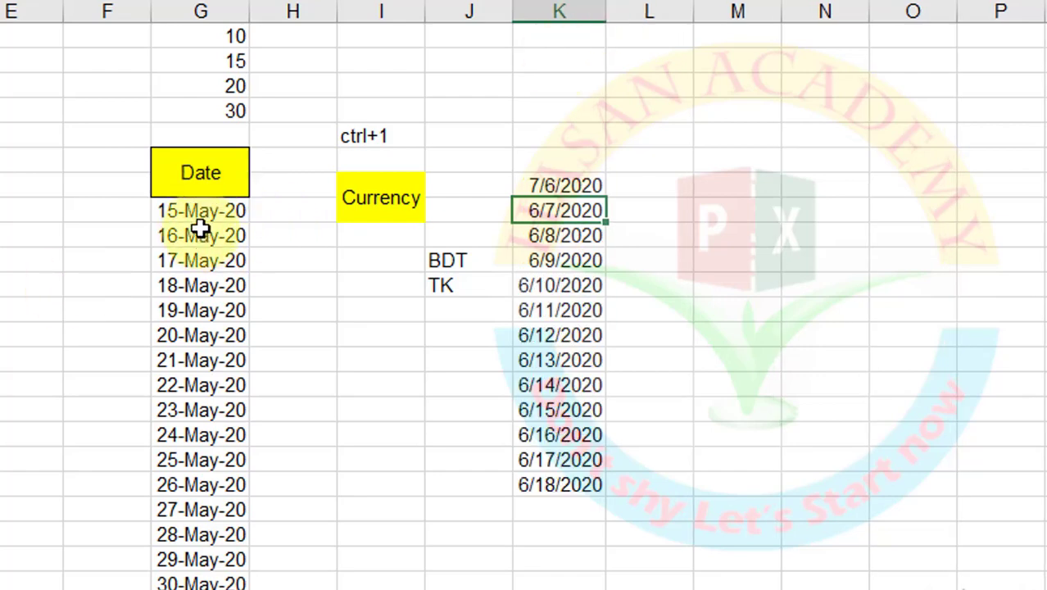
pyautogui.click(181, 303)
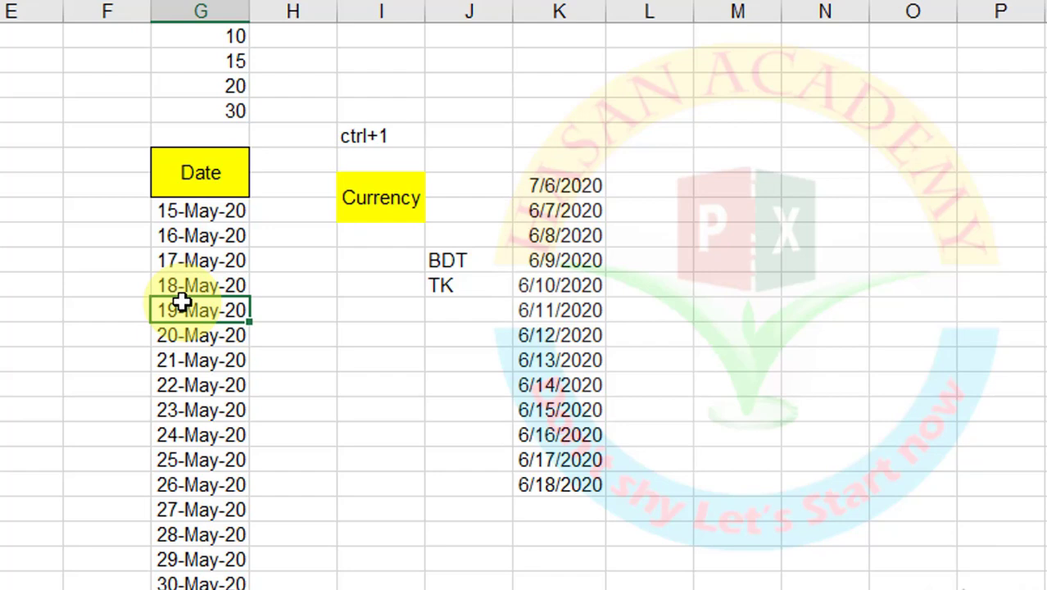
pyautogui.hotkey('ctrl', '1')
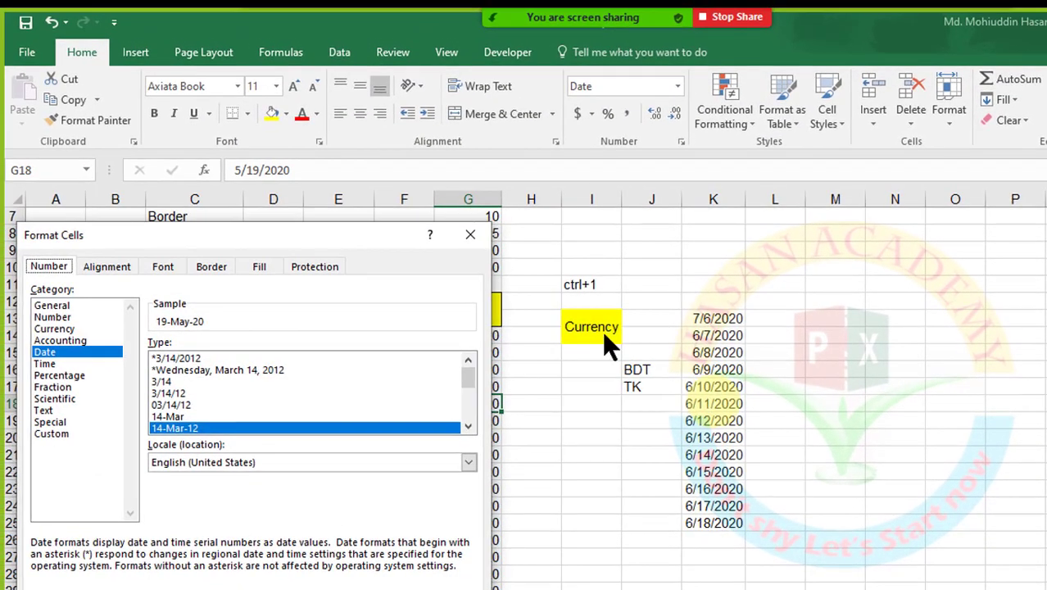
pyautogui.click(466, 234)
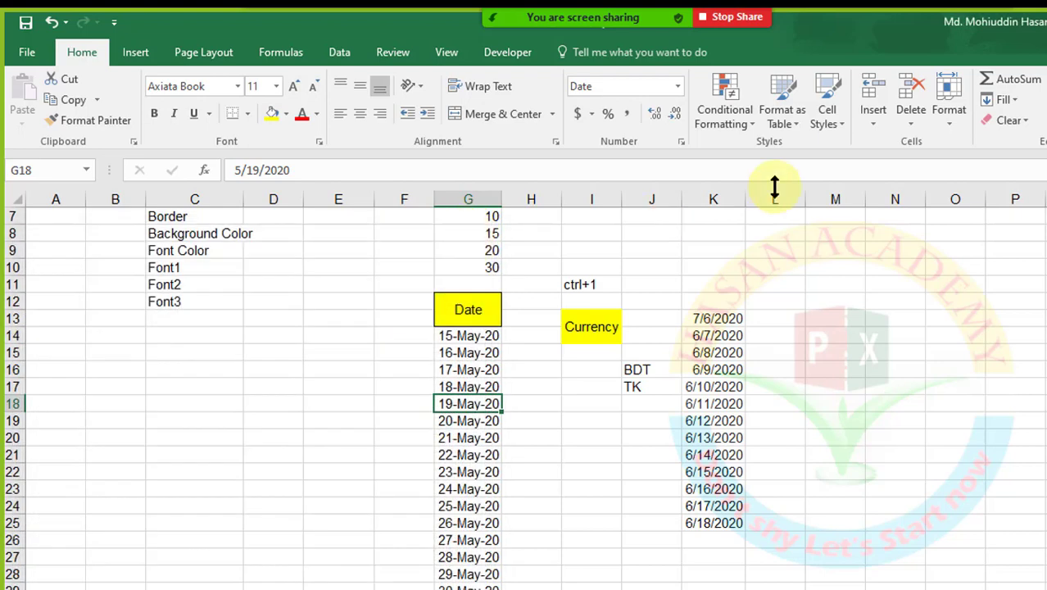
pyautogui.click(681, 142)
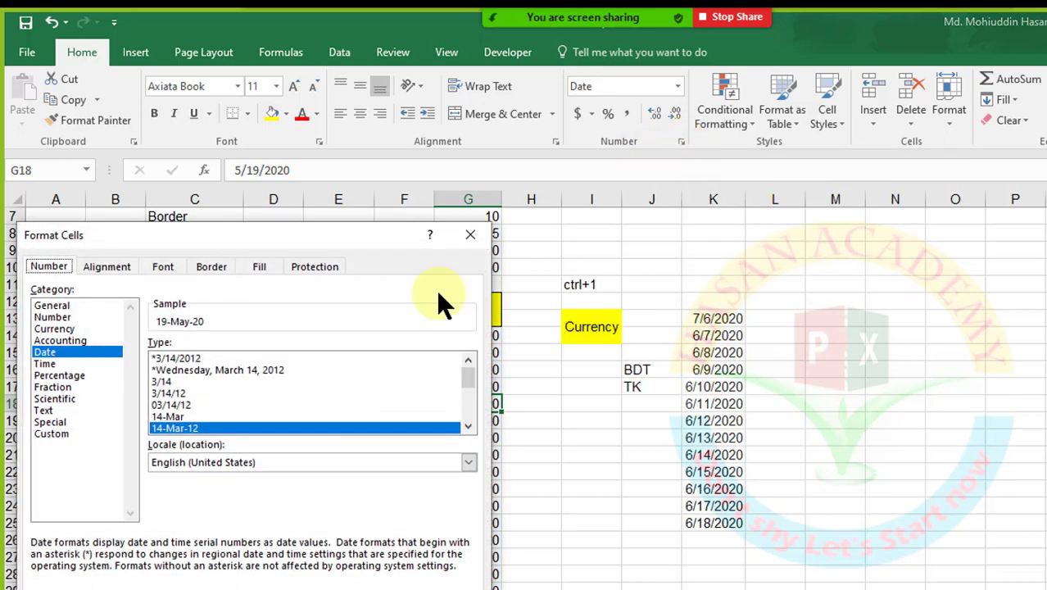
pyautogui.moveTo(315, 225); pyautogui.dragTo(529, 86)
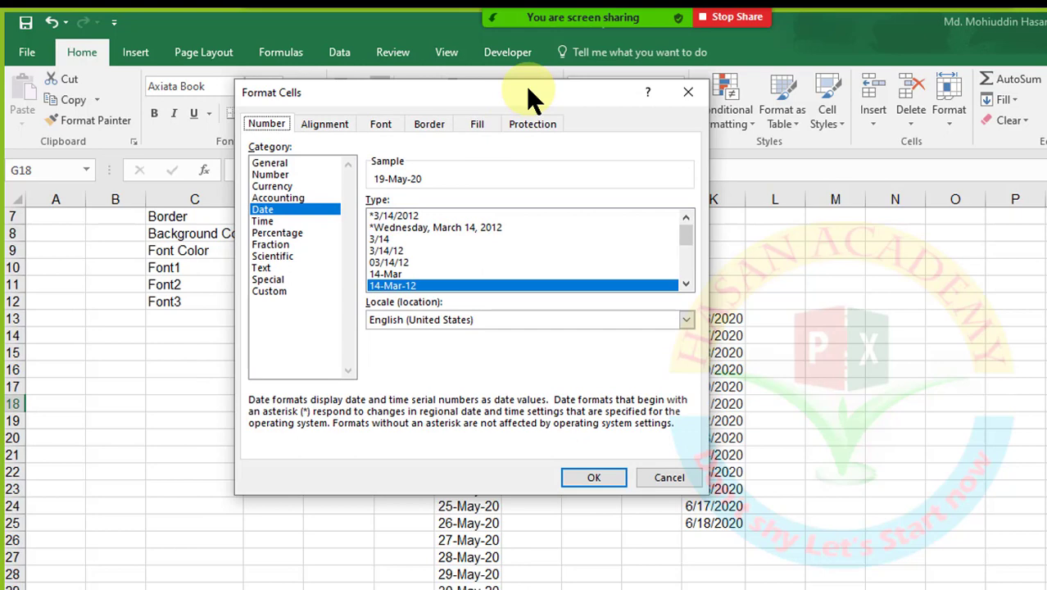
pyautogui.click(686, 93)
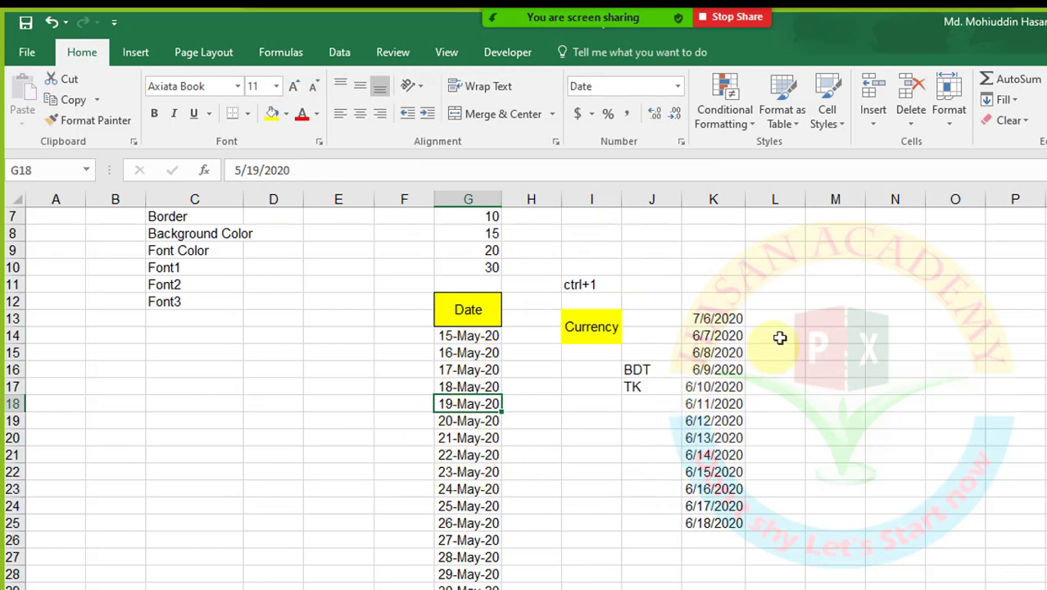
# Clear K13 and give K14 the *Wednesday, March 14, 2012 style, showing Sunday, June 7, 2020.
pyautogui.click(701, 317)
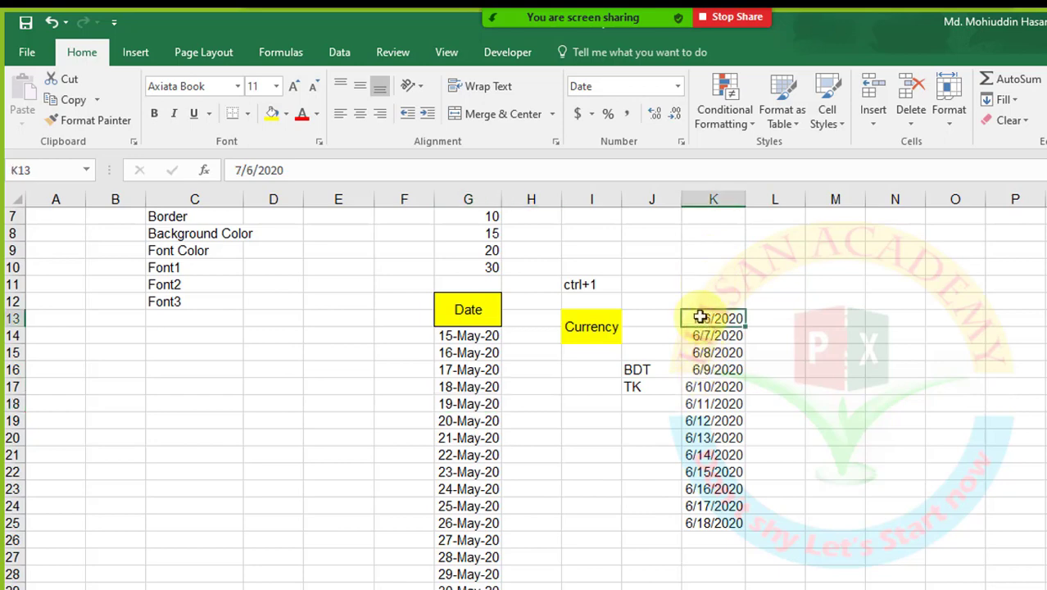
pyautogui.press('Delete')
pyautogui.press('Down')
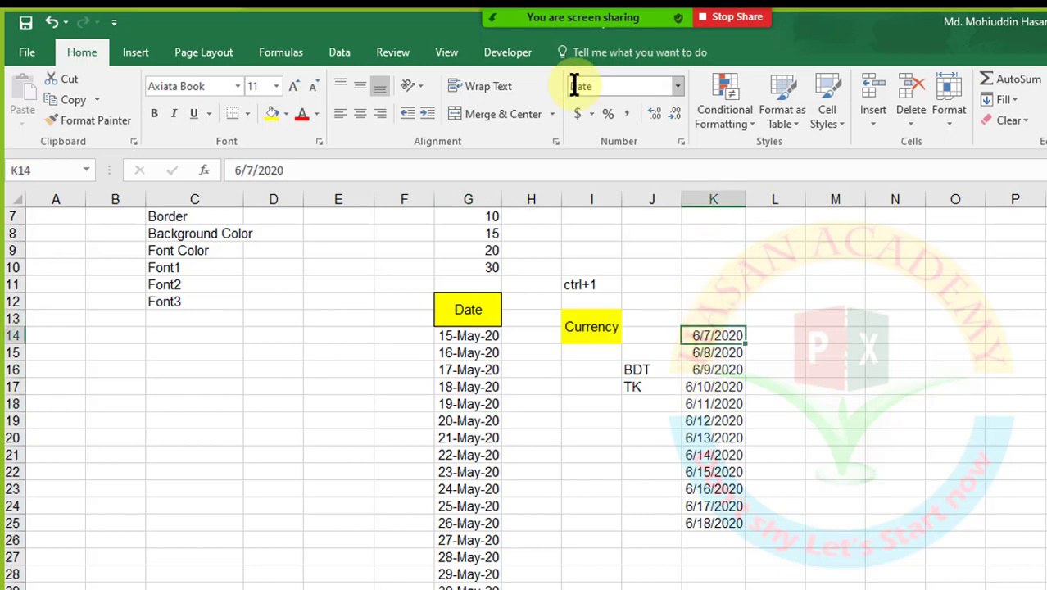
pyautogui.click(678, 140)
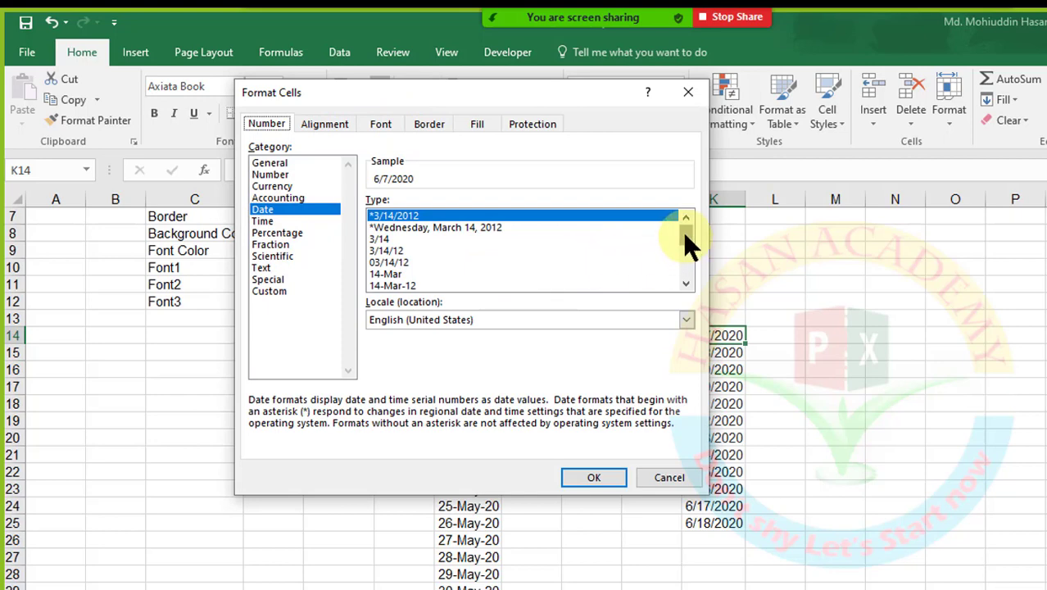
pyautogui.moveTo(682, 231)
pyautogui.mouseDown()
pyautogui.moveTo(682, 263)
pyautogui.moveTo(679, 227)
pyautogui.mouseUp()
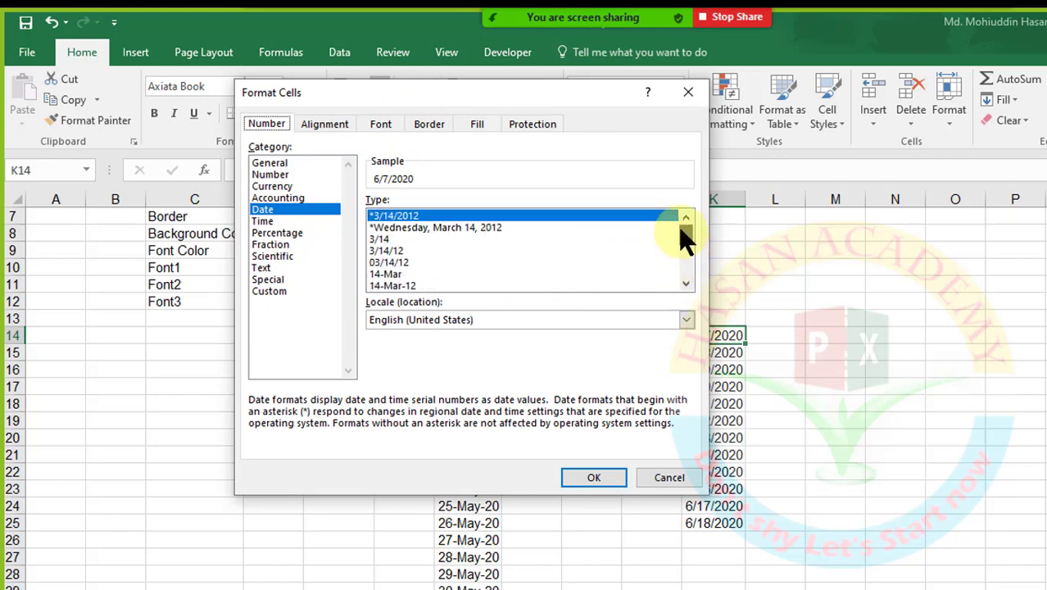
pyautogui.click(473, 228)
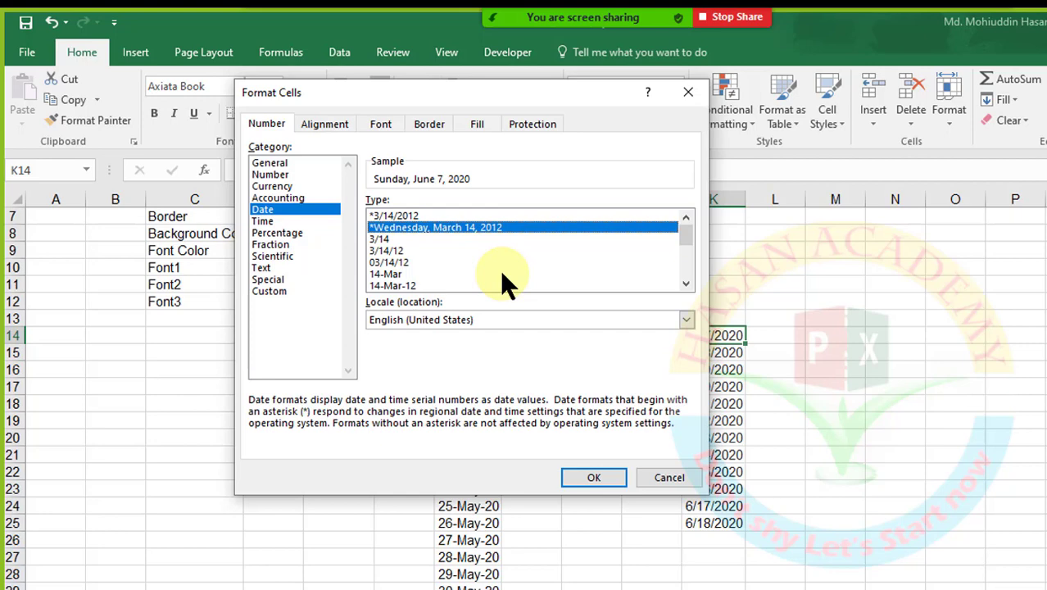
pyautogui.click(583, 474)
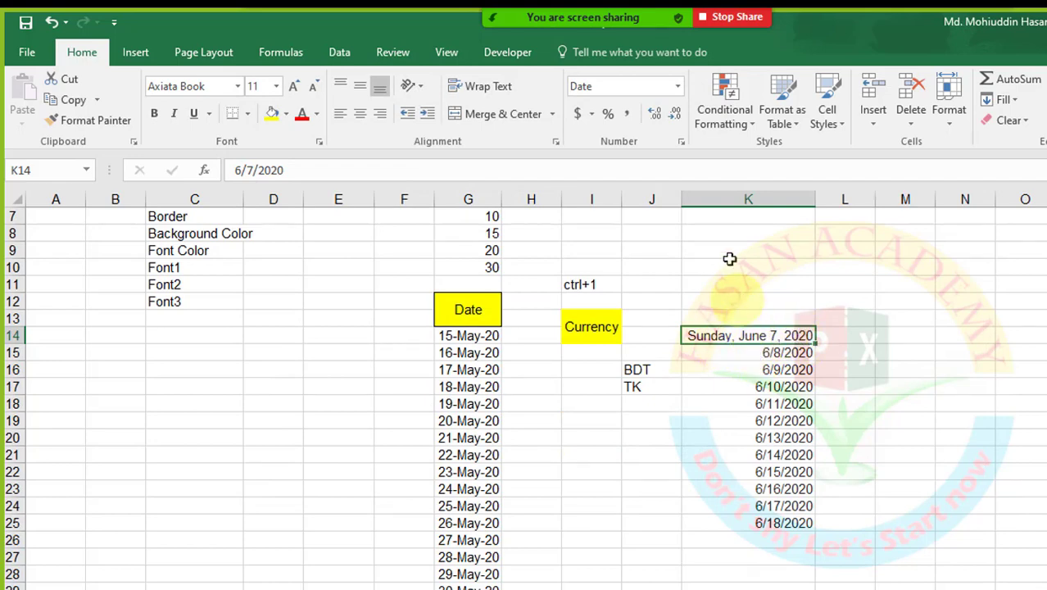
# Apply the 14-Mar date type to K15 so it reads 8-Jun.
pyautogui.click(722, 354)
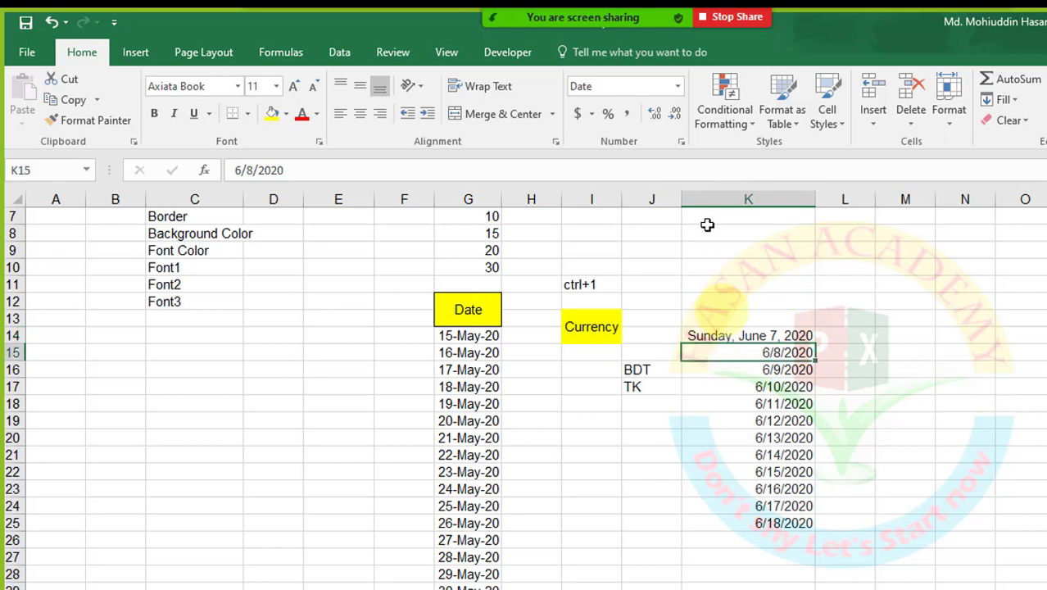
pyautogui.click(677, 140)
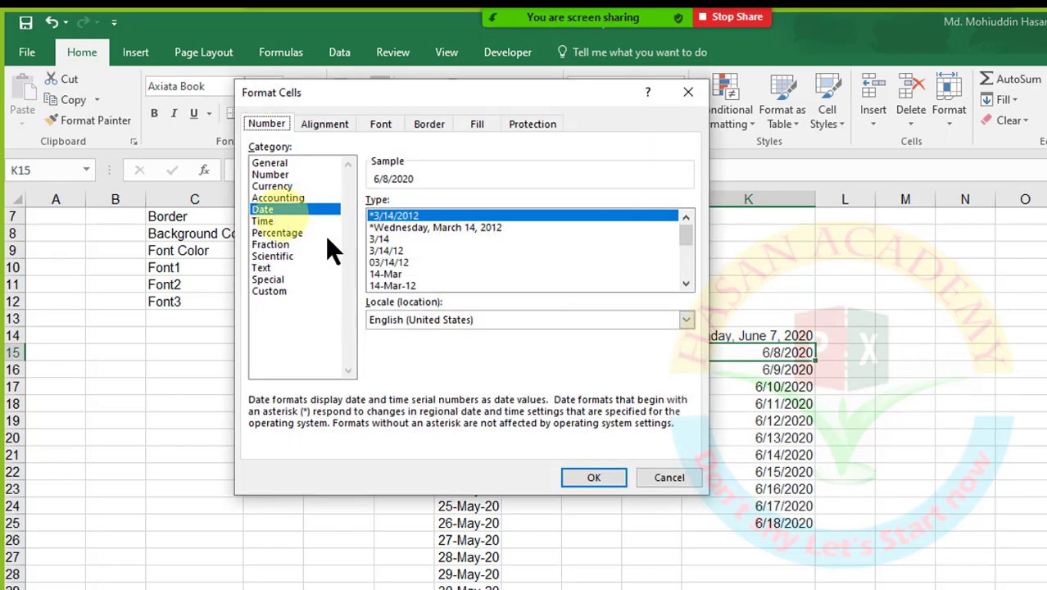
pyautogui.click(390, 273)
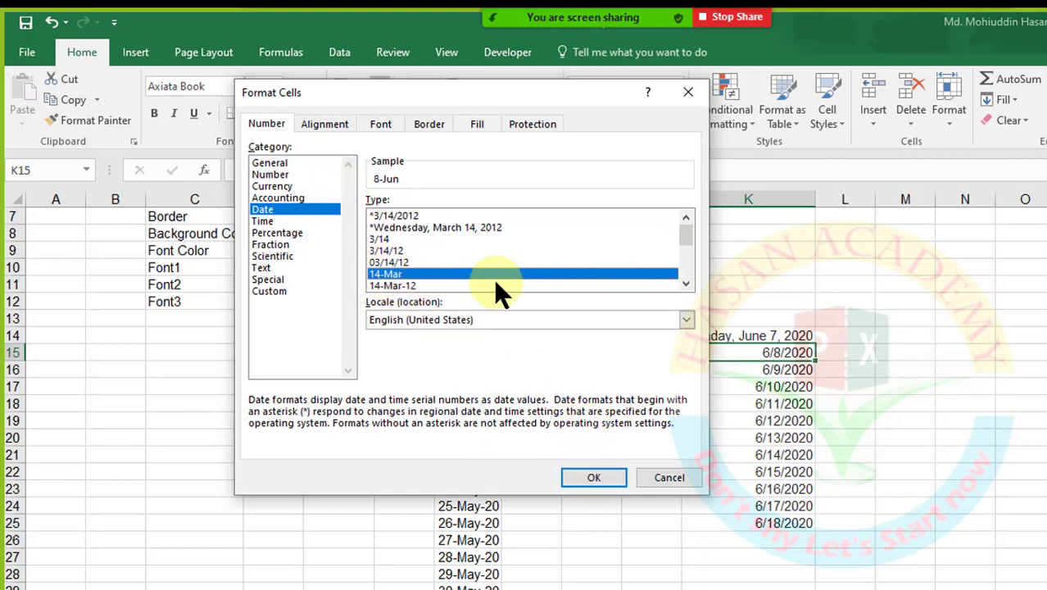
pyautogui.click(592, 478)
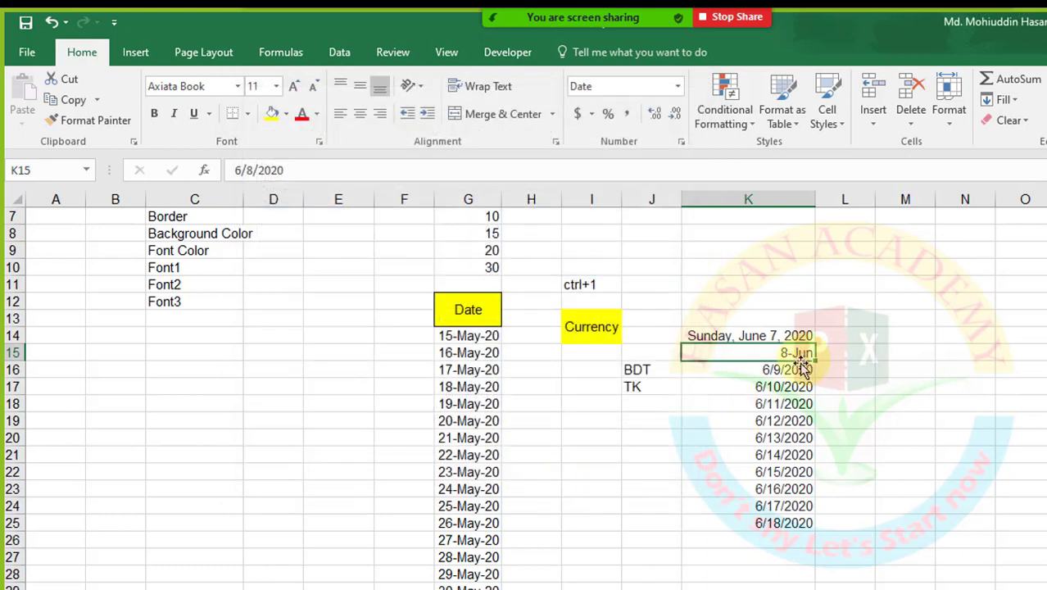
pyautogui.click(778, 370)
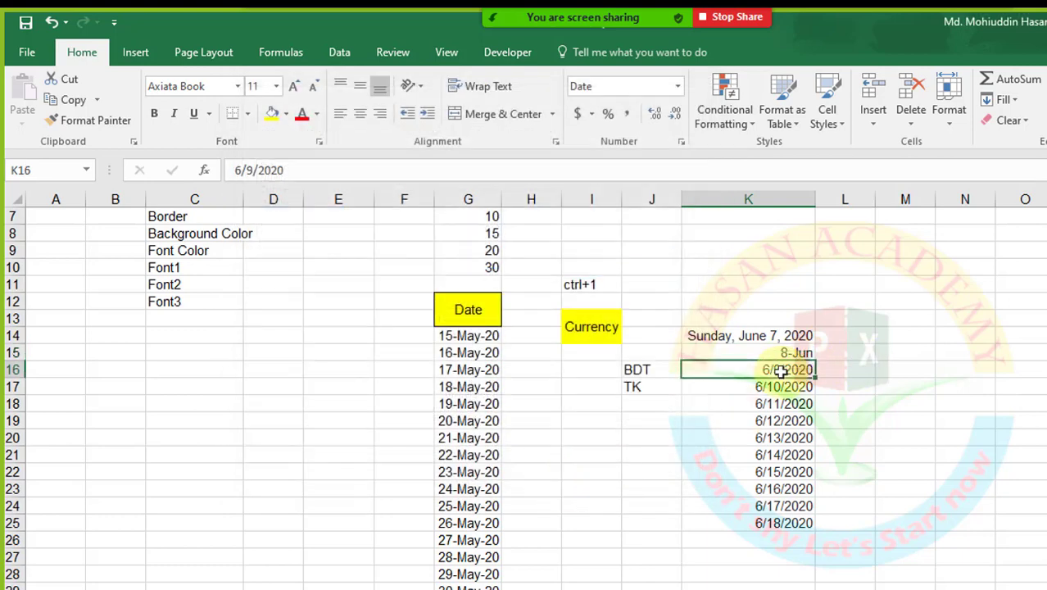
# Apply the March 14, 2012 date type to K16, showing June 9, 2020.
pyautogui.click(679, 141)
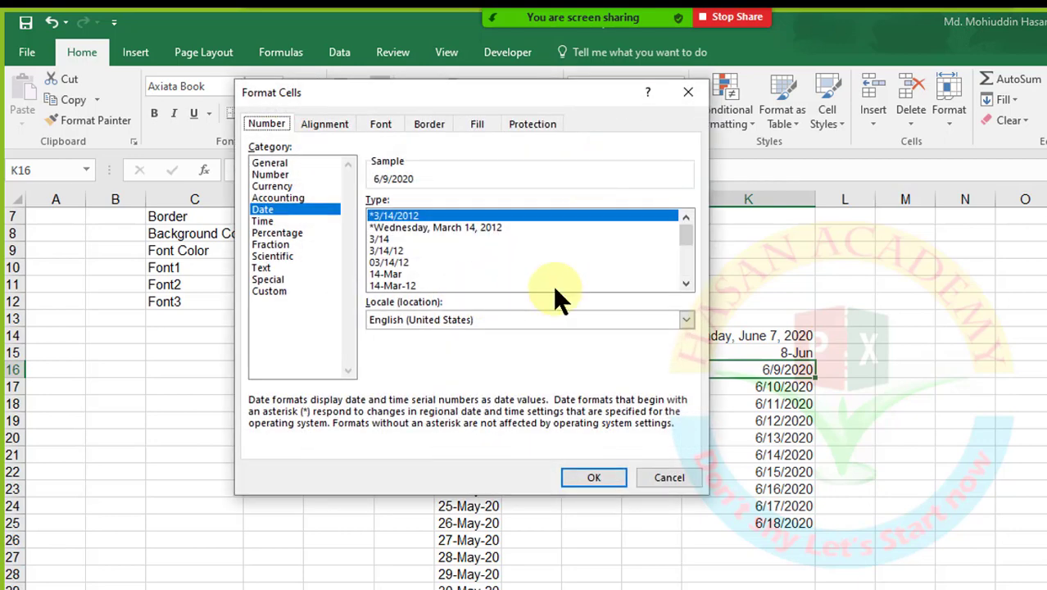
pyautogui.click(683, 279)
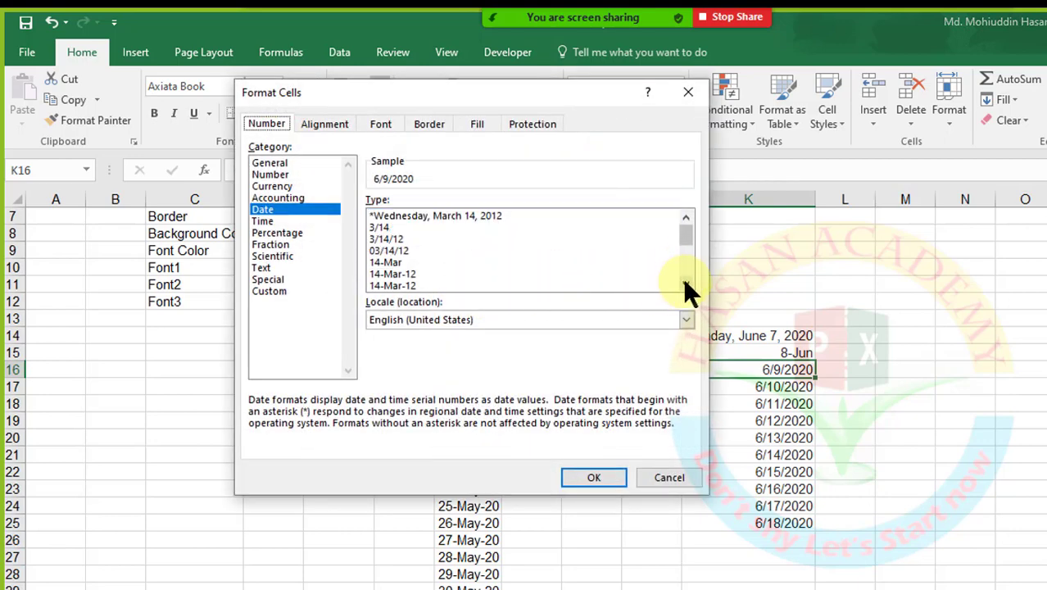
pyautogui.click(682, 278)
pyautogui.click(683, 278)
pyautogui.click(682, 279)
pyautogui.click(683, 278)
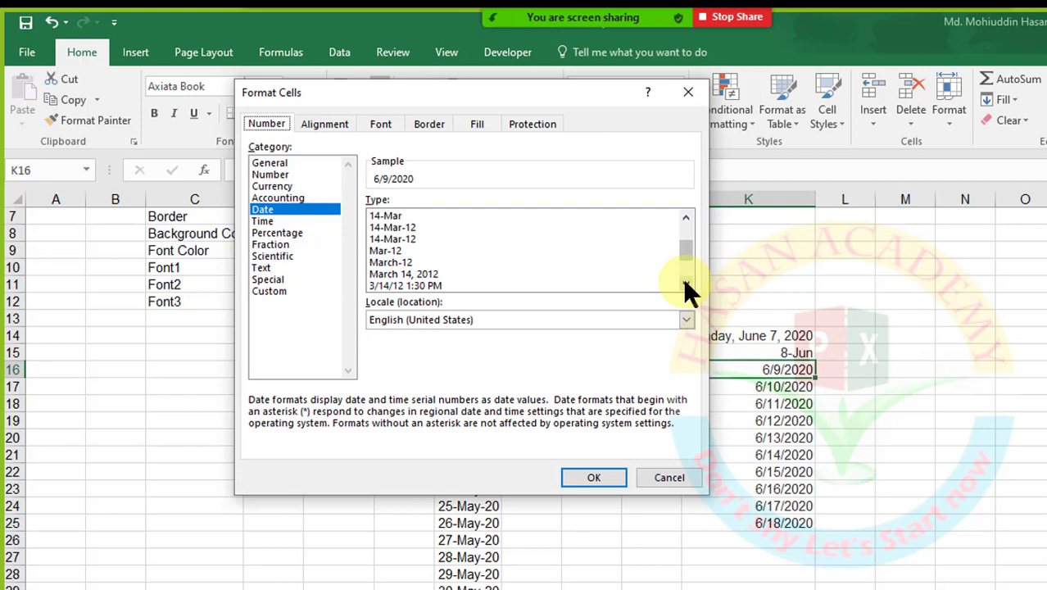
pyautogui.click(390, 274)
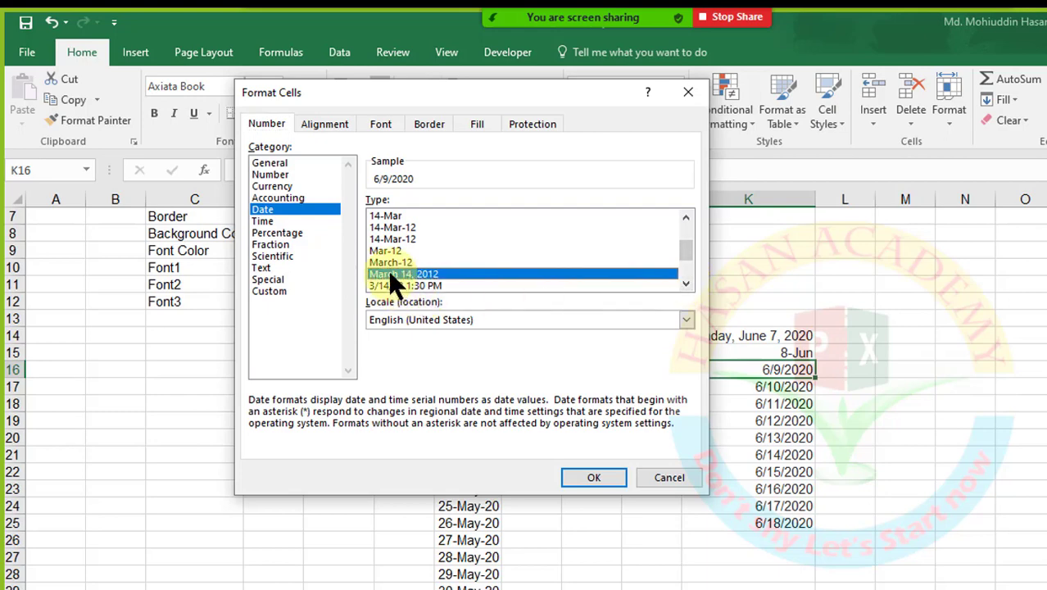
pyautogui.click(596, 472)
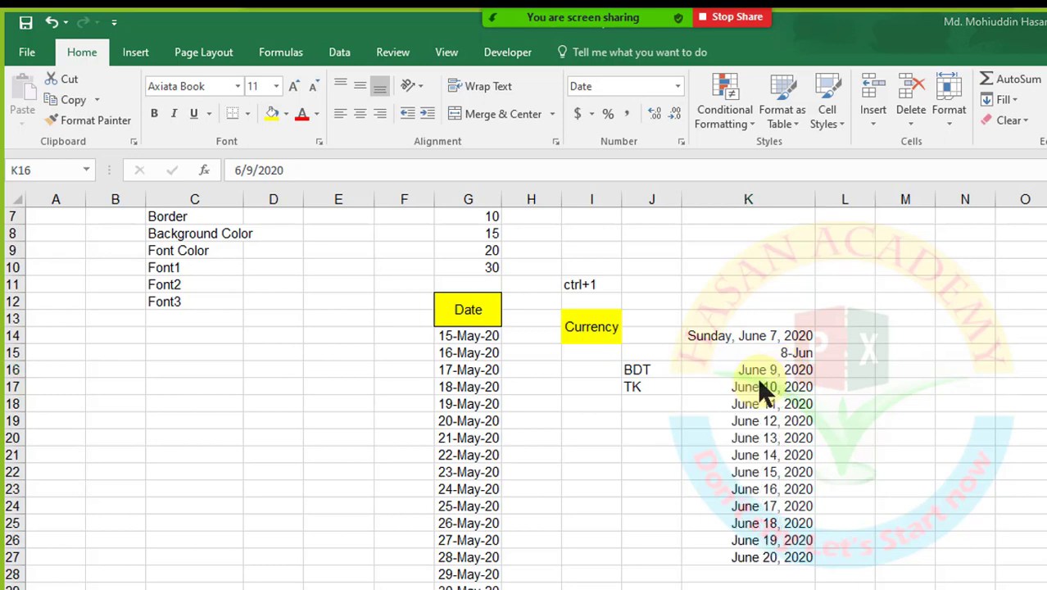
pyautogui.click(761, 370)
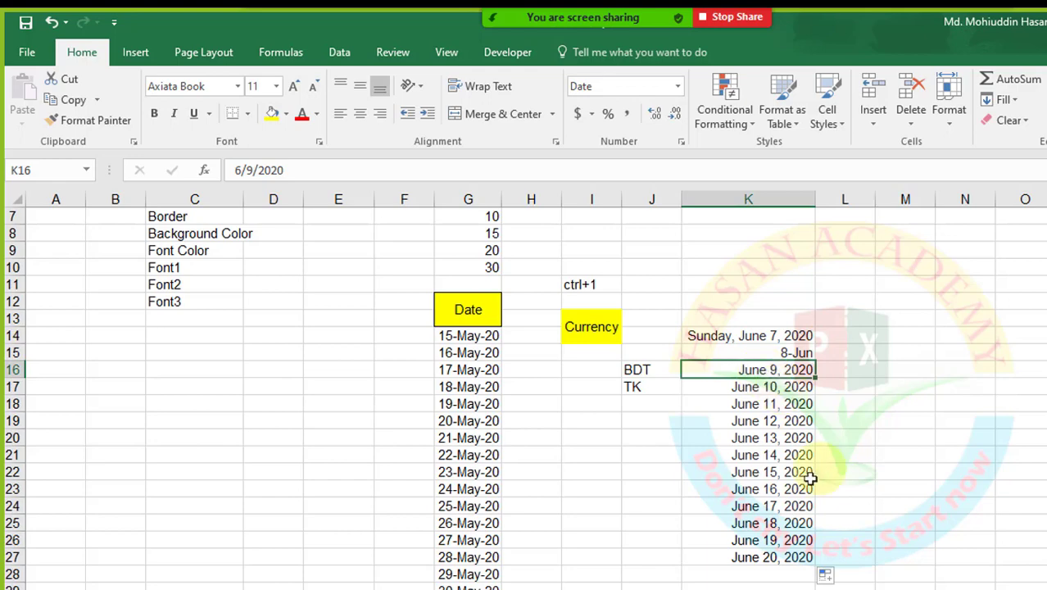
pyautogui.click(679, 141)
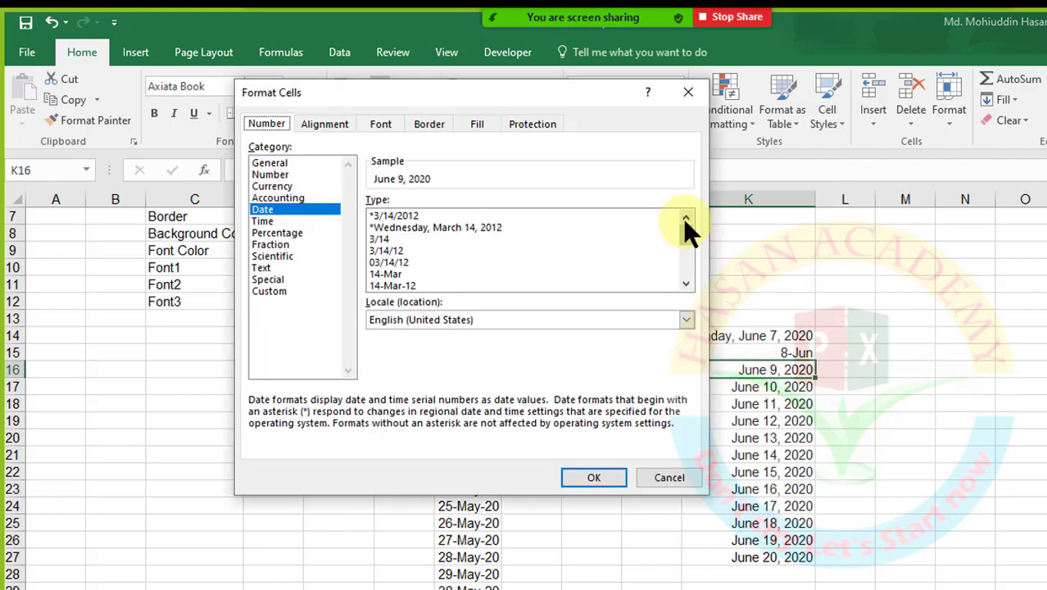